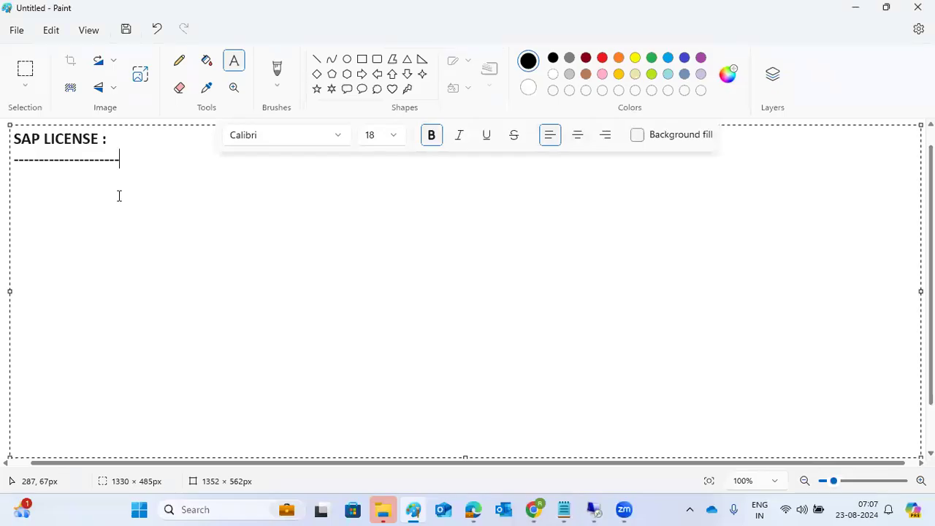
- Add the line "TEMP : 90 days LICENSE" below the underlined SAP LICENSE heading
{"action": "key", "text": "Return"}
{"action": "type", "text": "TEMP"}
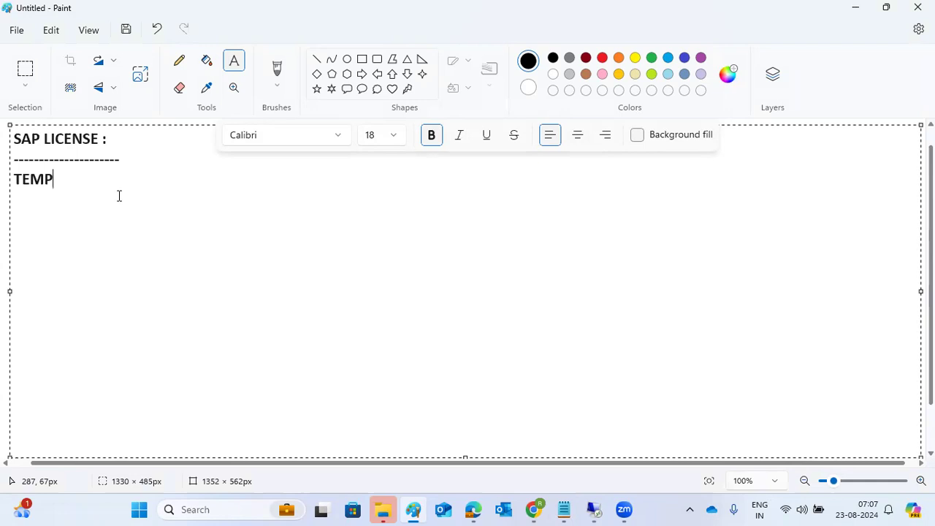
{"action": "type", "text": " : 90 days LICENSE"}
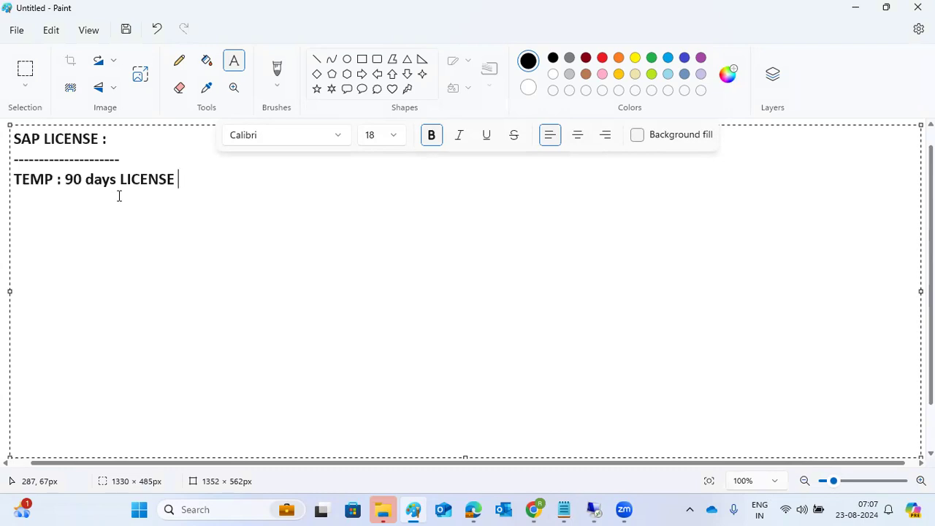
- Add the line "PERMANENT LICENSE : from SMP-KEYS -" below the temporary license note
{"action": "key", "text": "Return"}
{"action": "type", "text": "PERMANENT"}
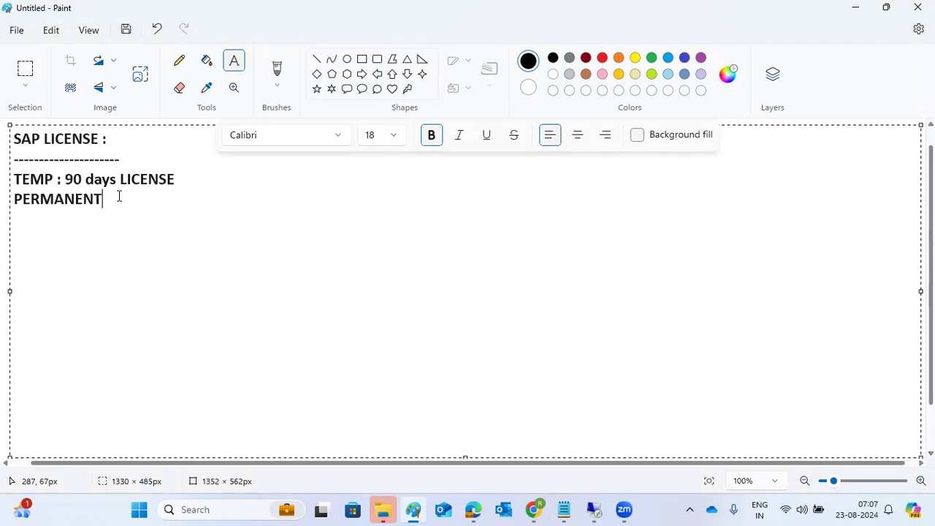
{"action": "type", "text": " LICENSE : from SAP "}
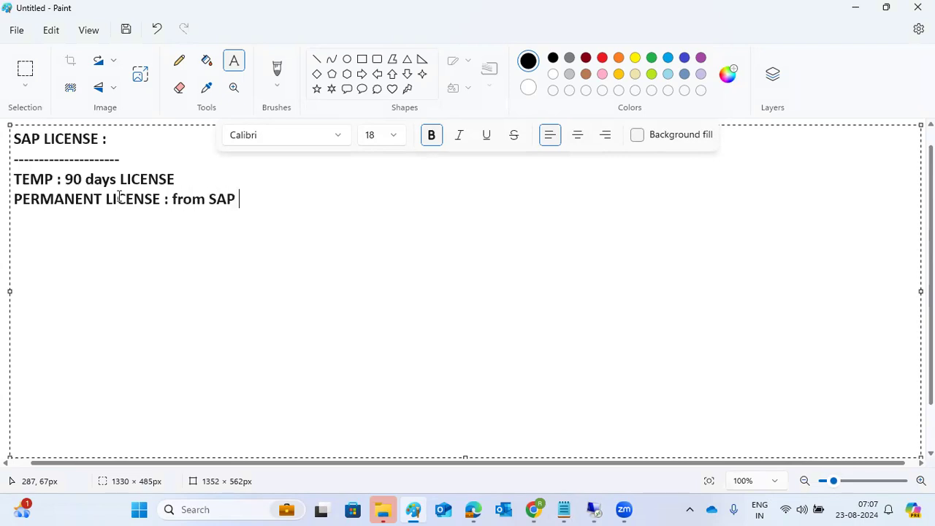
{"action": "type", "text": "MA"}
{"action": "key", "text": "BackSpace"}
{"action": "key", "text": "BackSpace"}
{"action": "key", "text": "BackSpace"}
{"action": "key", "text": "BackSpace"}
{"action": "key", "text": "BackSpace"}
{"action": "key", "text": "BackSpace"}
{"action": "type", "text": "SMP-KEYS -"}
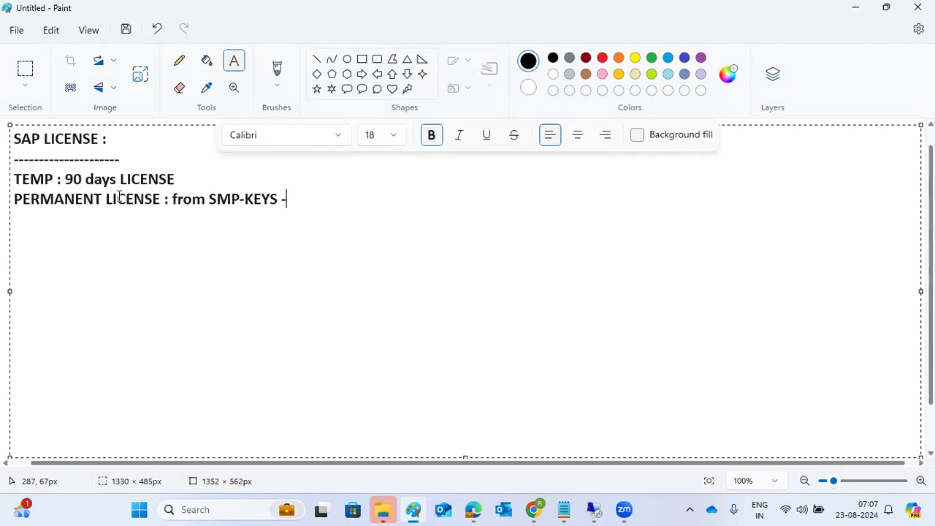
- Add the text "SLICENSE T-CODE-" after a blank line below the permanent license note
{"action": "key", "text": "Return"}
{"action": "key", "text": "Return"}
{"action": "type", "text": "SLICENSE "}
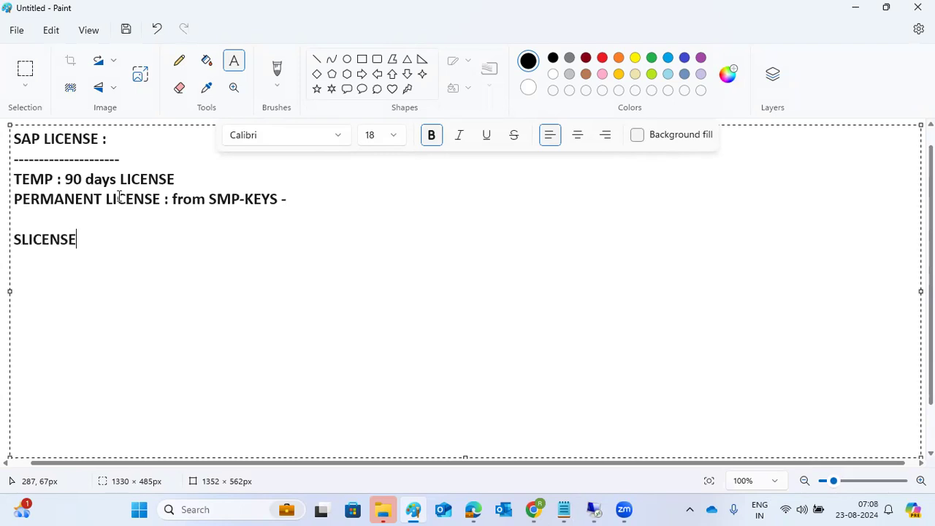
{"action": "type", "text": "T-CODE-"}
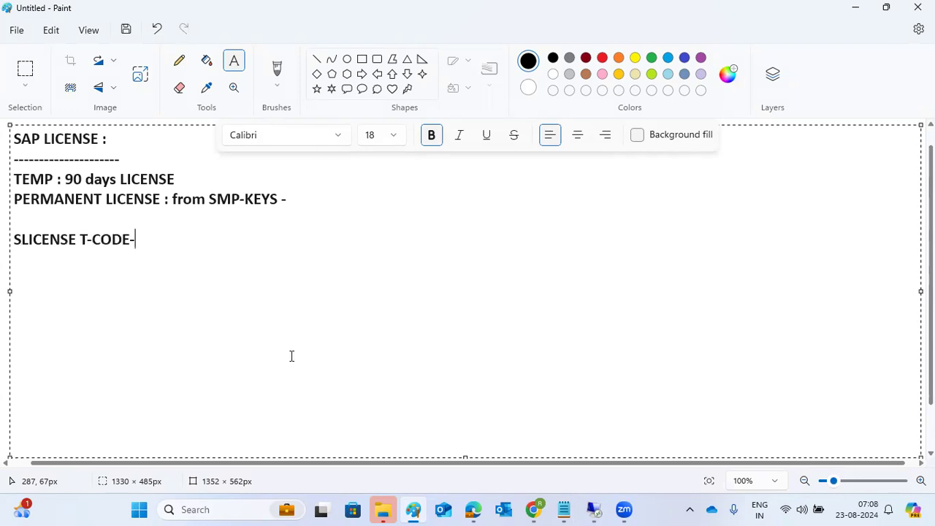
- Switch to the qRFC Monitor session of SAP on the remote desktop and run transaction /nslicense
{"action": "left_click", "coordinate": [590, 510]}
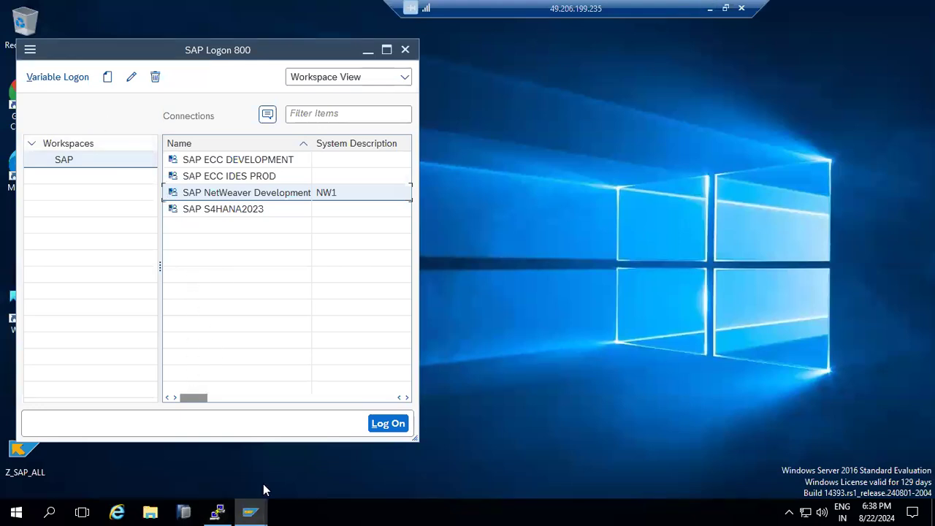
{"action": "mouse_move", "coordinate": [251, 508]}
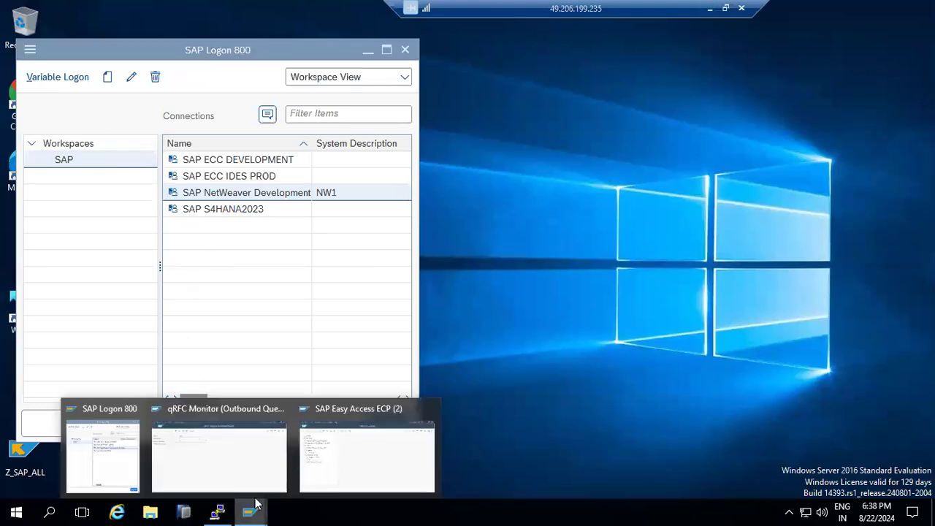
{"action": "left_click", "coordinate": [238, 435]}
{"action": "left_click", "coordinate": [93, 69]}
{"action": "type", "text": "/"}
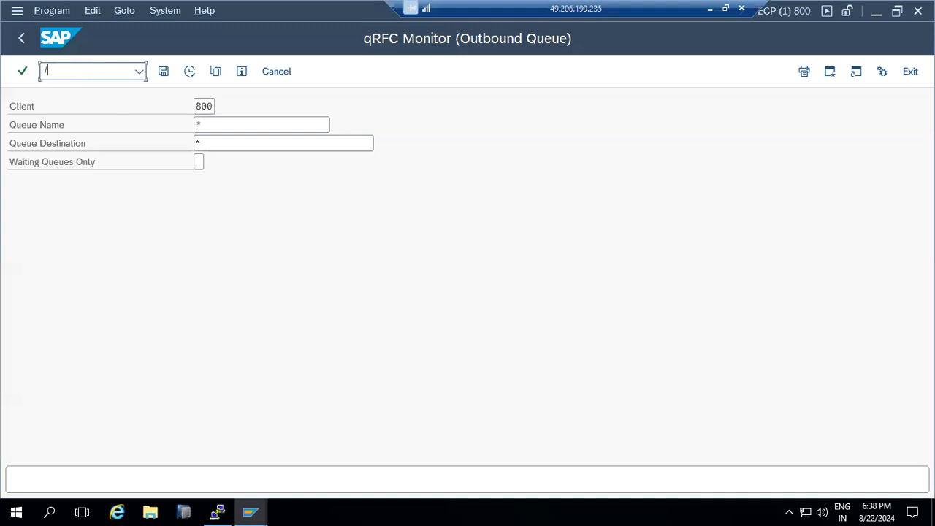
{"action": "type", "text": "nslicense"}
{"action": "key", "text": "Return"}
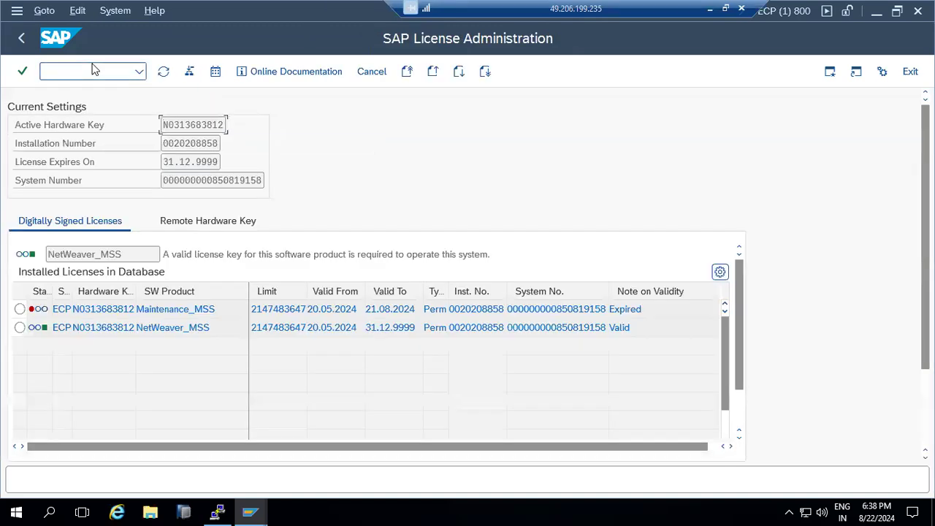
- Examine the active hardware key, installation number and license expiry date of the ECP system
{"action": "left_click", "coordinate": [169, 162]}
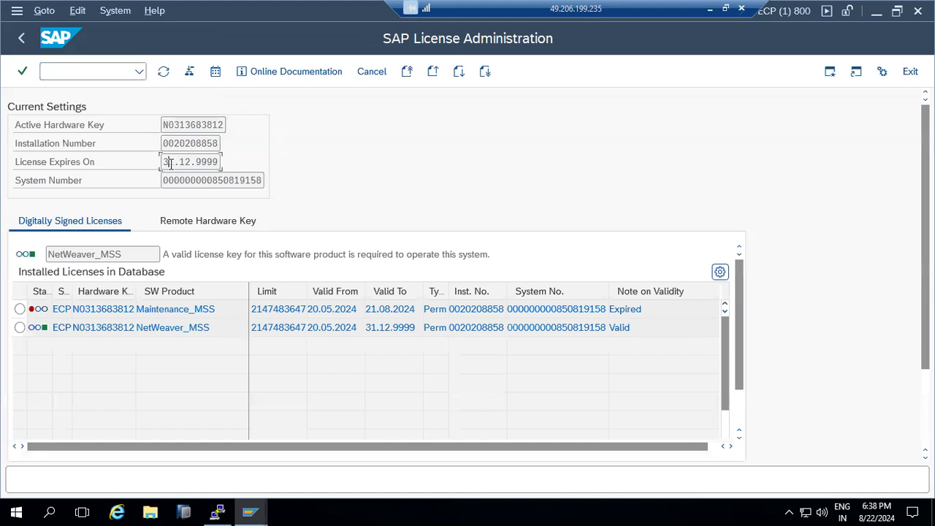
{"action": "left_click", "coordinate": [165, 125]}
{"action": "left_click_drag", "start_coordinate": [165, 126], "coordinate": [226, 130]}
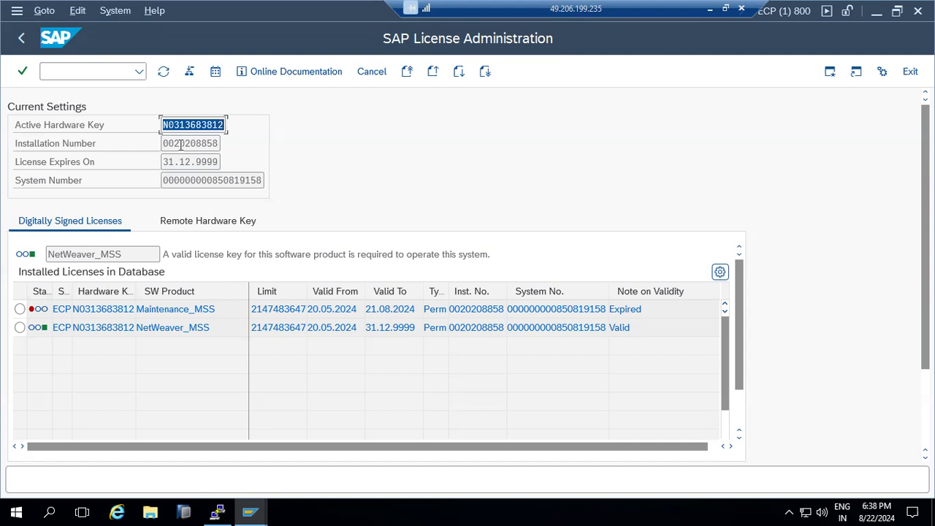
{"action": "left_click", "coordinate": [163, 146]}
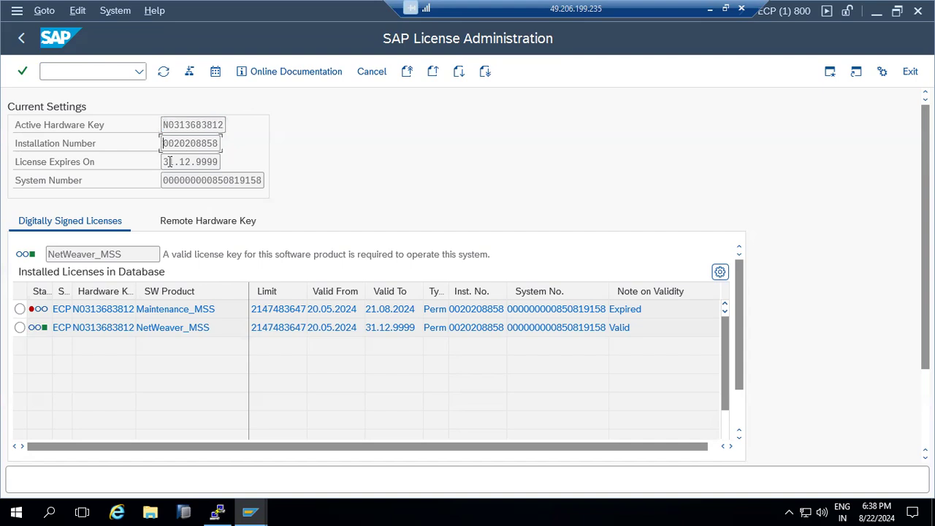
{"action": "left_click_drag", "start_coordinate": [164, 161], "coordinate": [220, 156]}
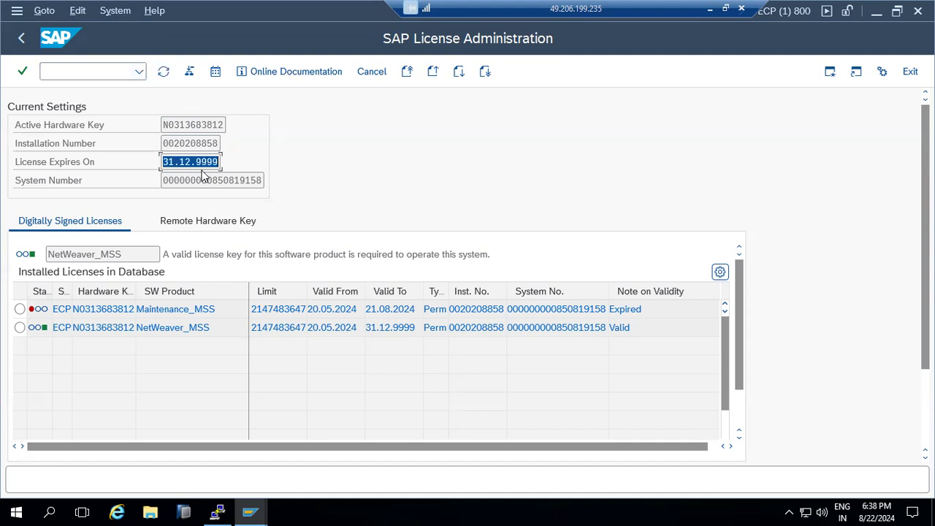
{"action": "left_click_drag", "start_coordinate": [197, 163], "coordinate": [221, 164]}
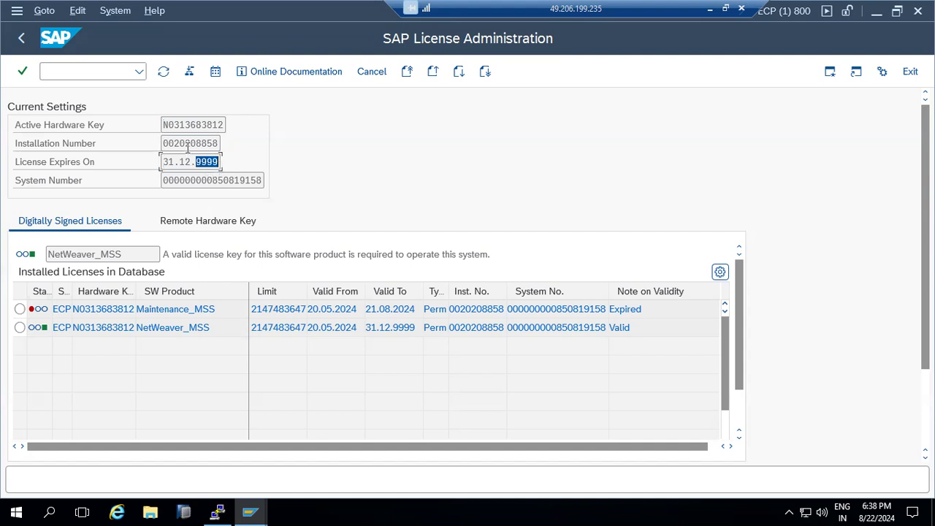
- Log on to SAP NetWeaver Development as user basis with the account password, from SAP Logon
{"action": "mouse_move", "coordinate": [244, 509]}
{"action": "left_click", "coordinate": [134, 441]}
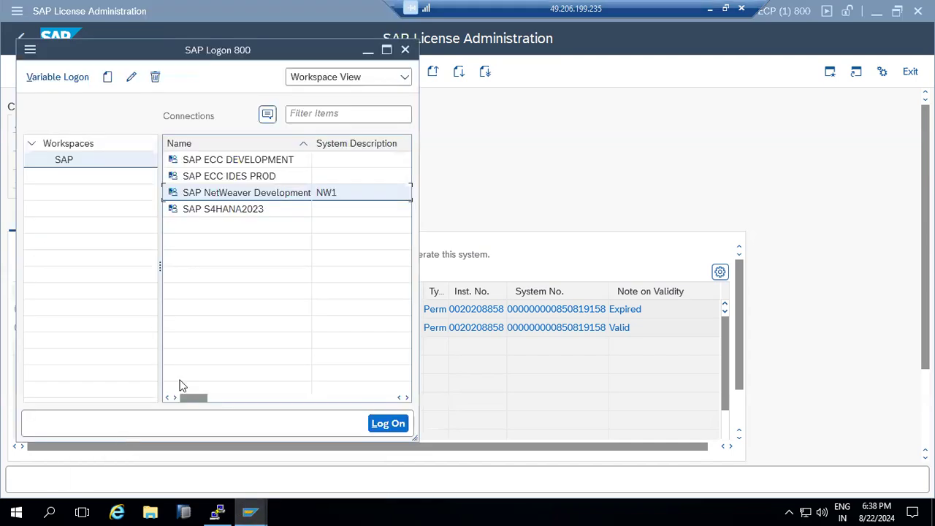
{"action": "double_click", "coordinate": [228, 194]}
{"action": "type", "text": "basi"}
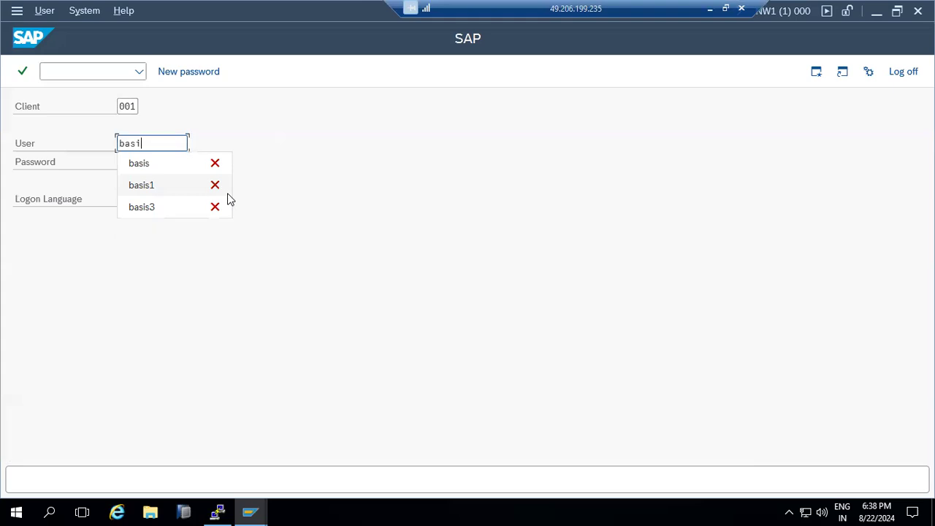
{"action": "type", "text": "s"}
{"action": "key", "text": "Tab"}
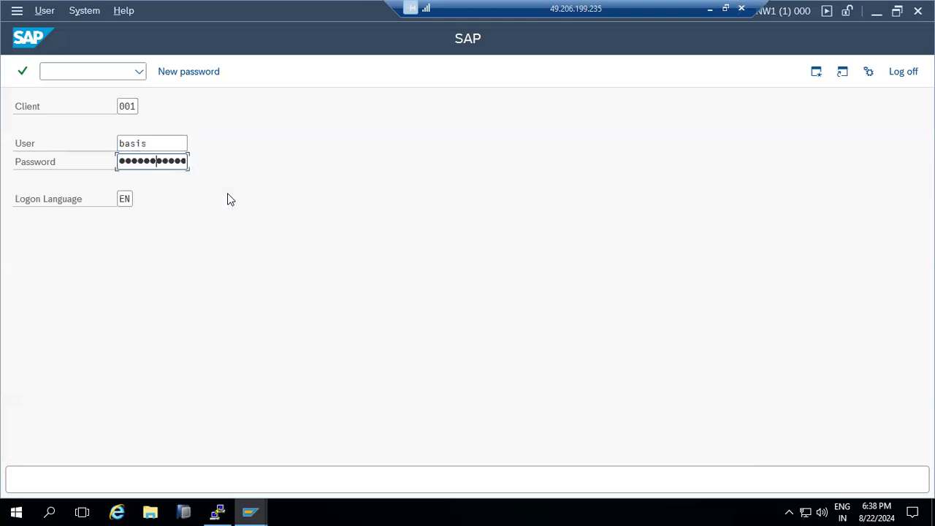
{"action": "key", "text": "Return"}
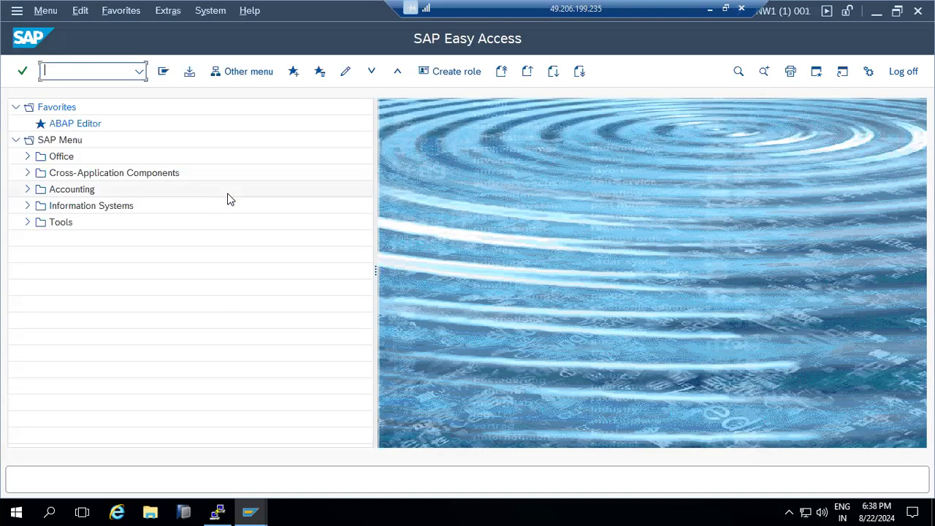
- Run transaction slicense and examine the NW1 system's expiry date, license type and validity period
{"action": "type", "text": "slicense"}
{"action": "key", "text": "Return"}
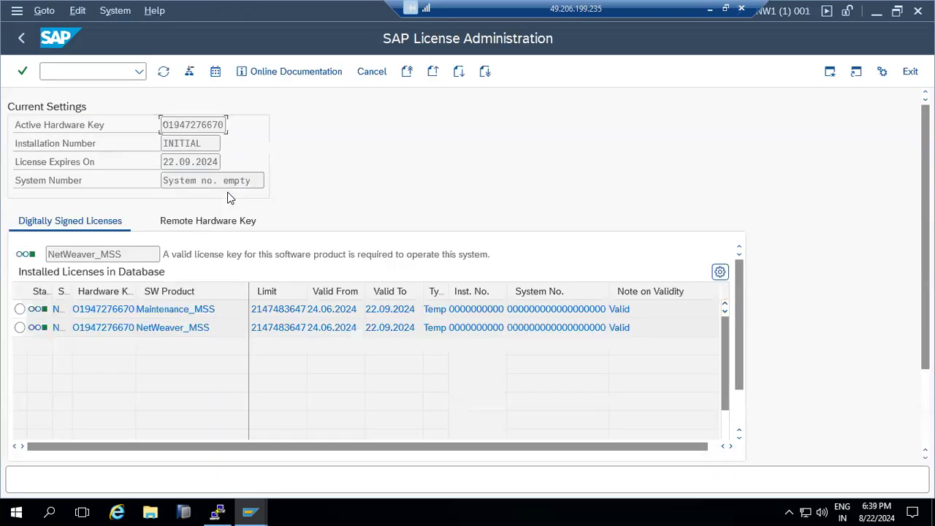
{"action": "left_click_drag", "start_coordinate": [167, 161], "coordinate": [227, 162]}
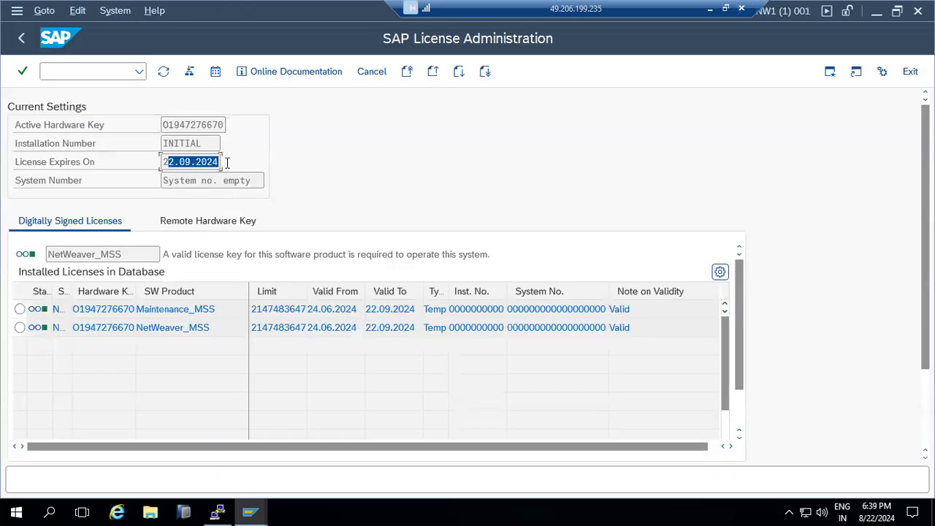
{"action": "left_click", "coordinate": [439, 315]}
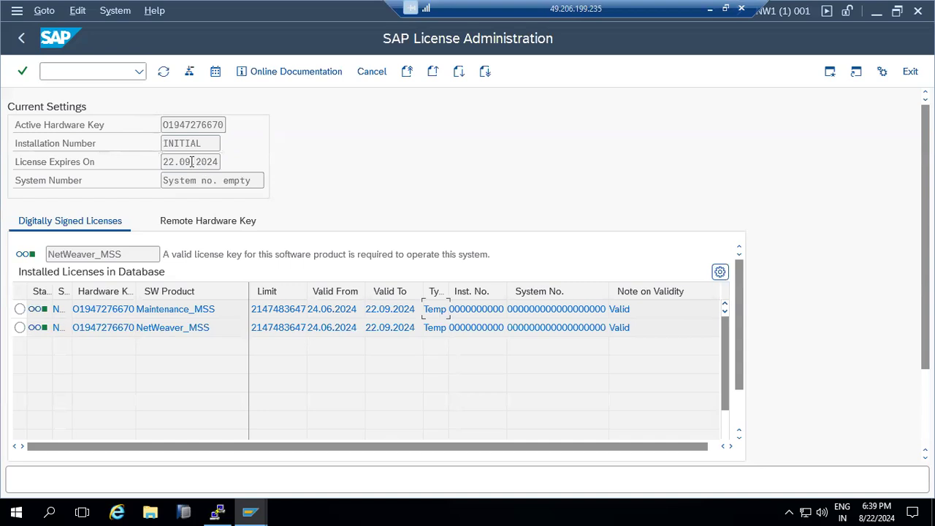
{"action": "left_click_drag", "start_coordinate": [192, 161], "coordinate": [222, 162]}
{"action": "left_click_drag", "start_coordinate": [320, 309], "coordinate": [340, 314]}
{"action": "left_click", "coordinate": [390, 309]}
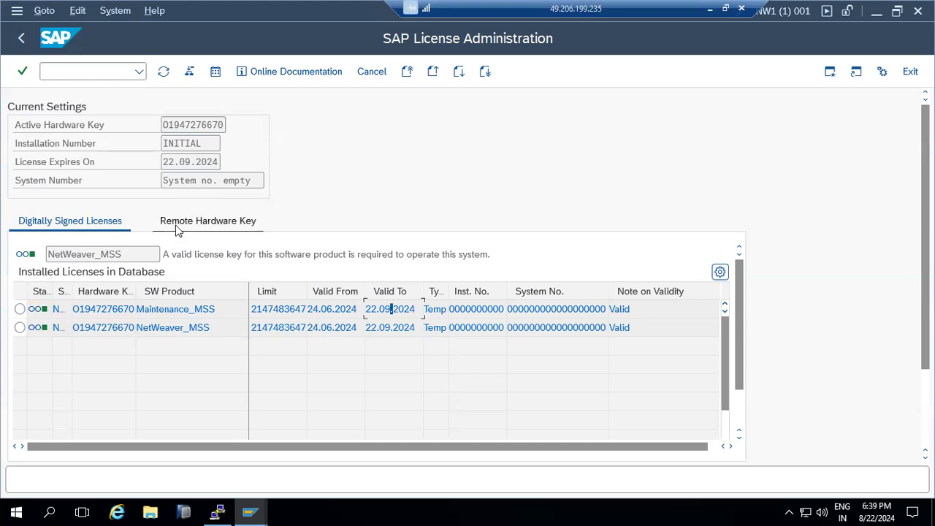
- Try to install the license key file HDB from the Downloads folder and dismiss the resulting dialog
{"action": "left_click", "coordinate": [191, 72]}
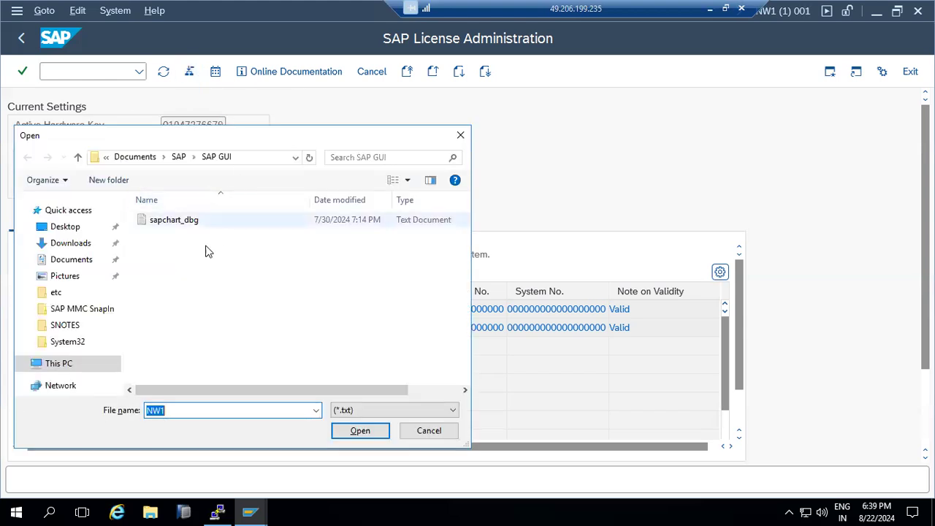
{"action": "left_click", "coordinate": [67, 243]}
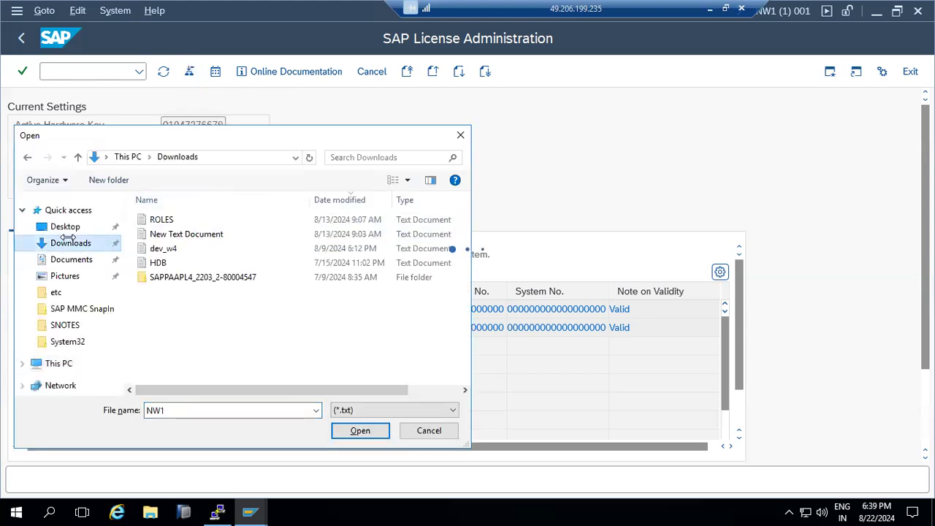
{"action": "double_click", "coordinate": [171, 264]}
{"action": "left_click", "coordinate": [282, 285]}
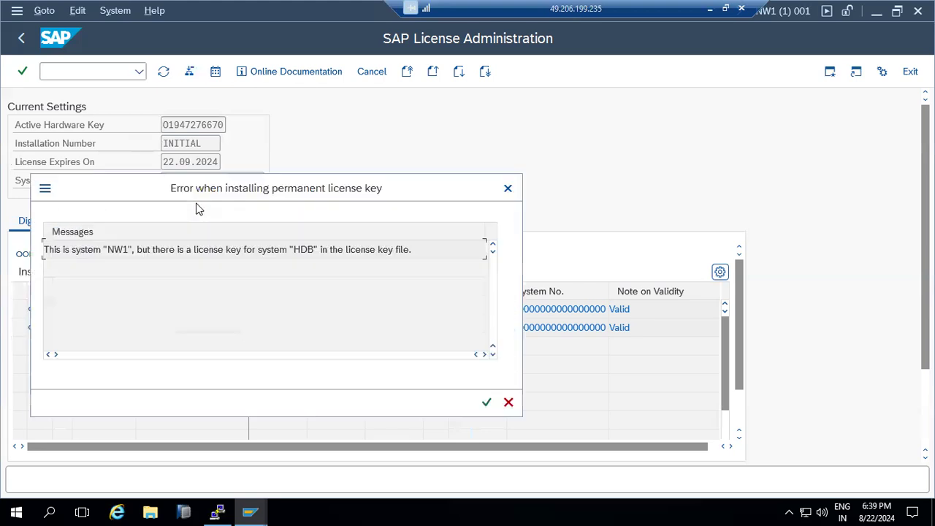
{"action": "left_click", "coordinate": [508, 188]}
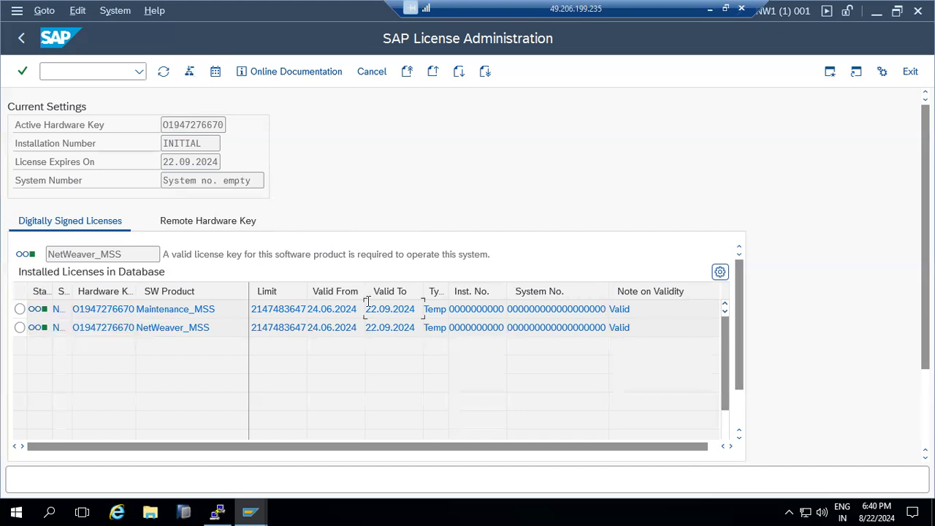
- Return to SAP Easy Access, run transaction slicense again and examine the License Expires On date
{"action": "left_click", "coordinate": [20, 41]}
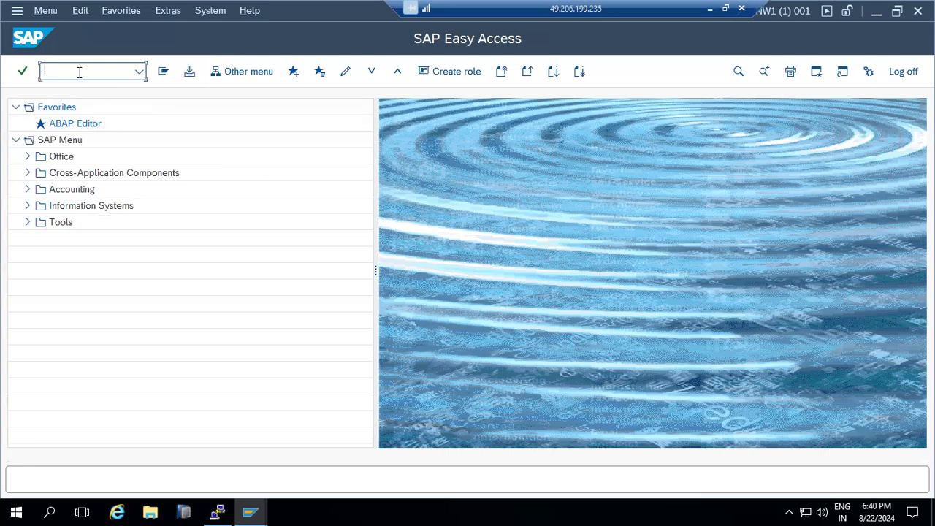
{"action": "type", "text": "slicense"}
{"action": "key", "text": "Return"}
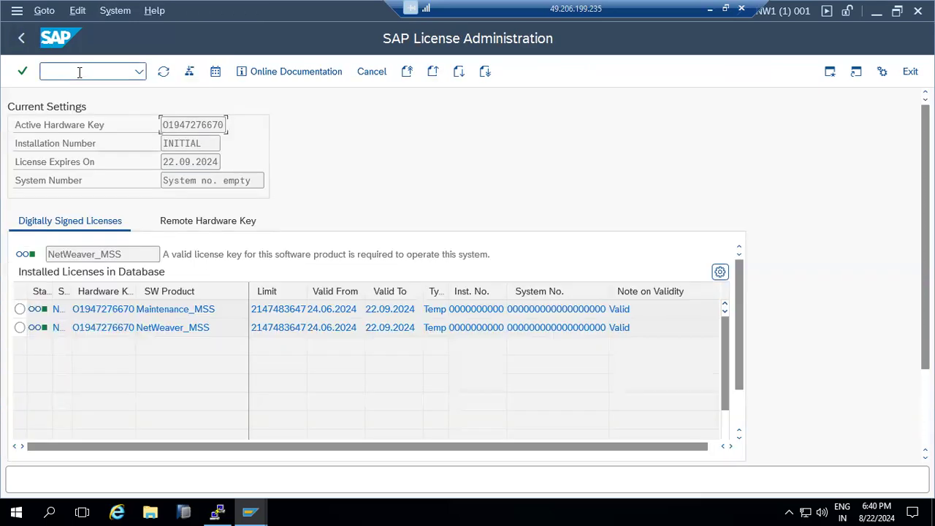
{"action": "left_click", "coordinate": [174, 162]}
{"action": "key", "text": "shift+Right"}
{"action": "key", "text": "shift+Right"}
{"action": "key", "text": "shift+Right"}
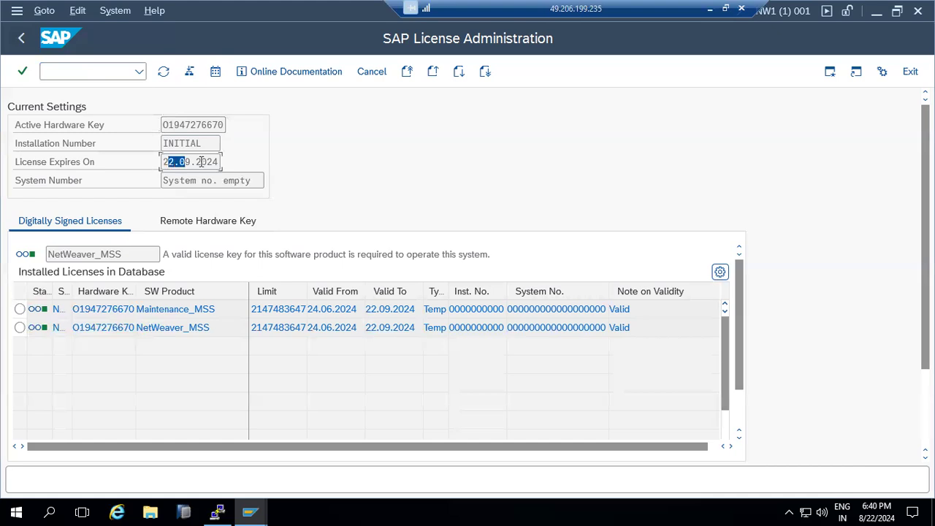
{"action": "left_click_drag", "start_coordinate": [201, 161], "coordinate": [214, 161]}
{"action": "left_click", "coordinate": [178, 162]}
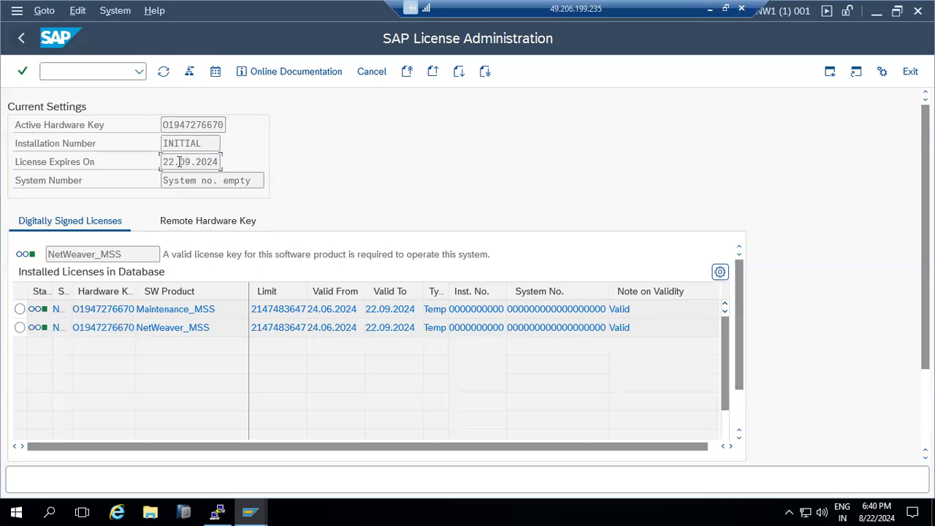
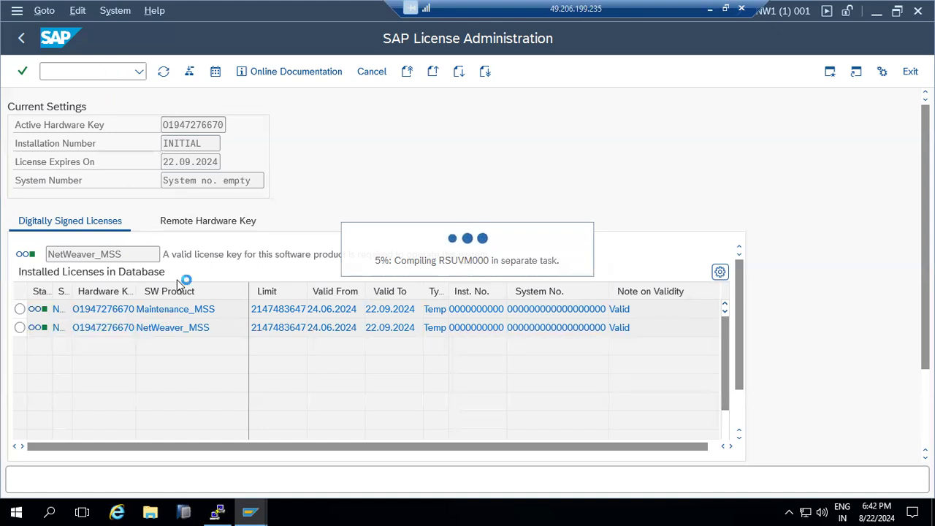
- Switch to the License Administration window of the ECP (1) 800 session and try to run transaction usmm from there
{"action": "left_click", "coordinate": [250, 511]}
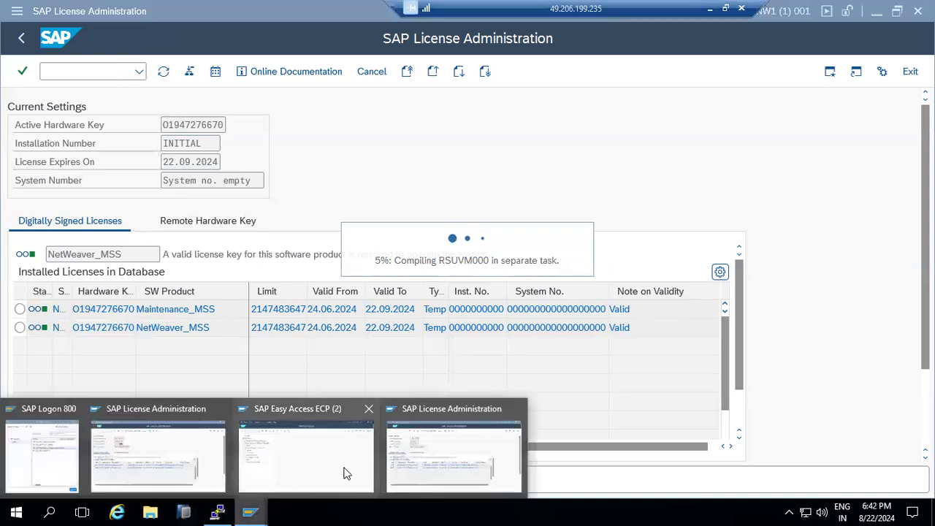
{"action": "left_click", "coordinate": [435, 455]}
{"action": "left_click", "coordinate": [250, 512]}
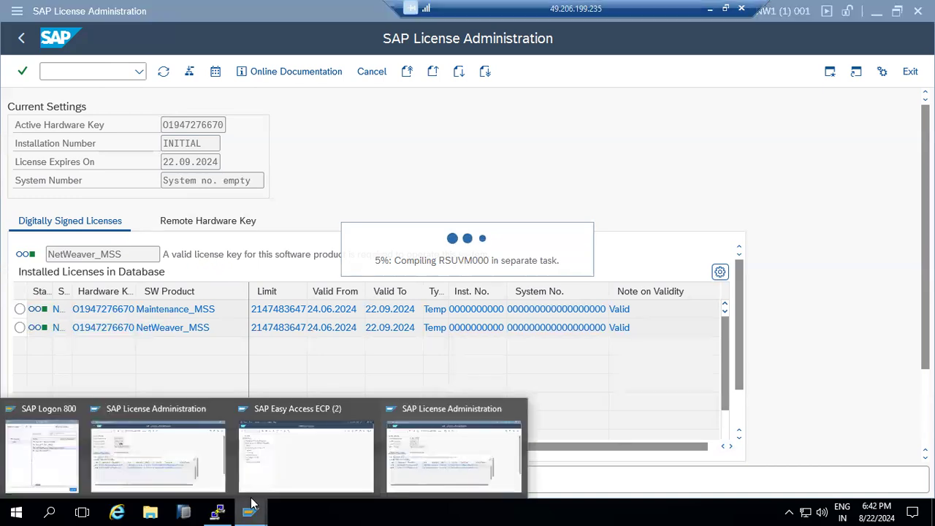
{"action": "left_click", "coordinate": [161, 457]}
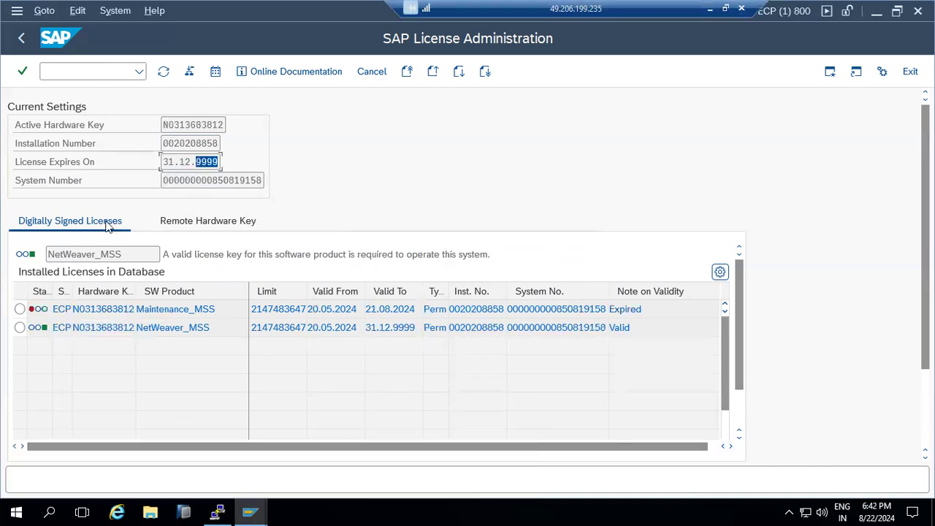
{"action": "left_click", "coordinate": [84, 71]}
{"action": "type", "text": "/nslicense"}
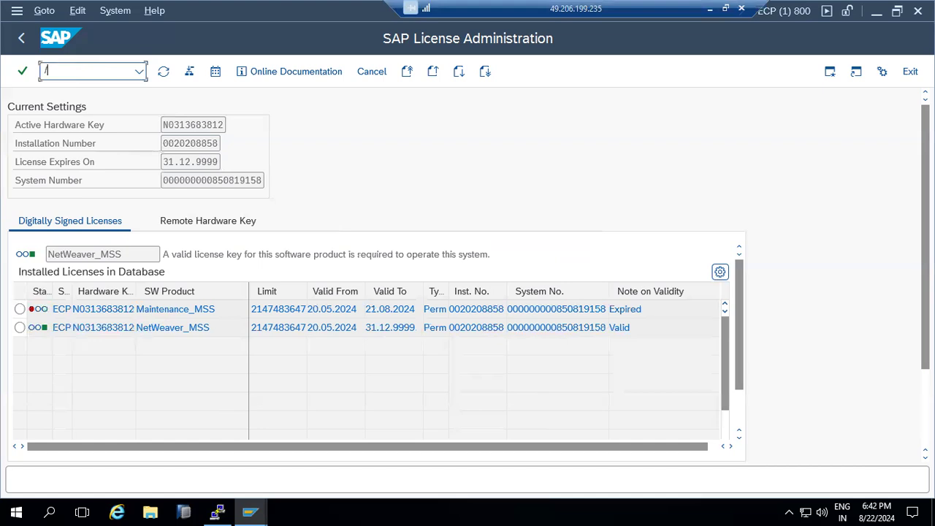
{"action": "key", "text": "Return"}
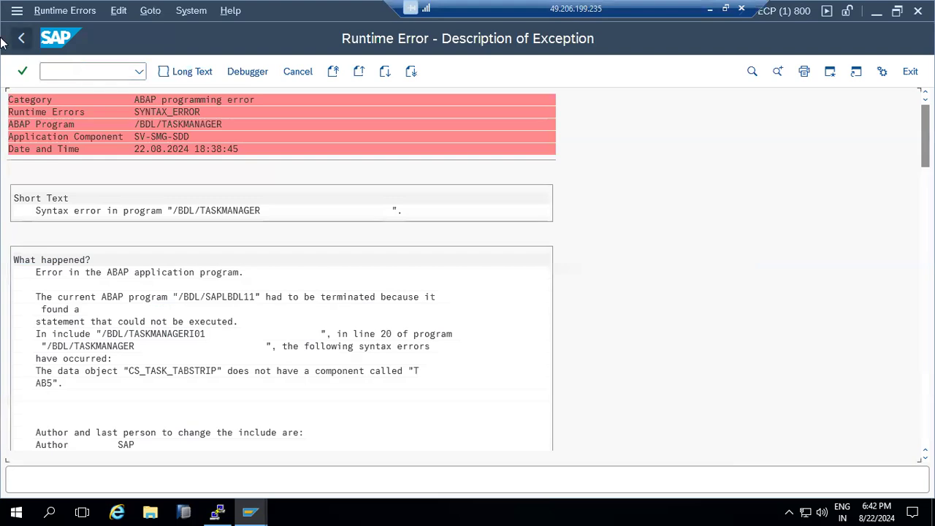
- Leave the runtime error description in the ECP session and try to run transaction usmm again
{"action": "left_click", "coordinate": [20, 41]}
{"action": "left_click", "coordinate": [47, 70]}
{"action": "type", "text": "usmm"}
{"action": "key", "text": "Return"}
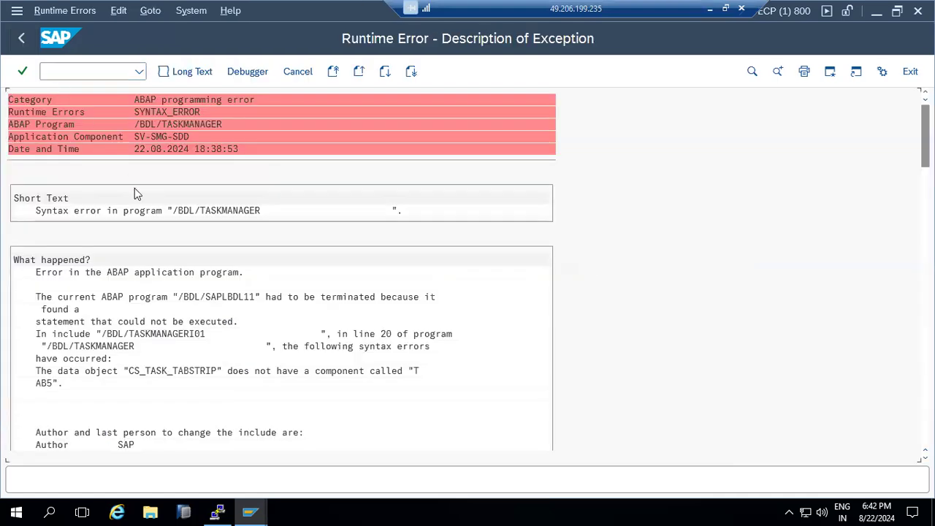
- Switch back to the NW1 (1) 001 session and start the system measurement
{"action": "mouse_move", "coordinate": [244, 511]}
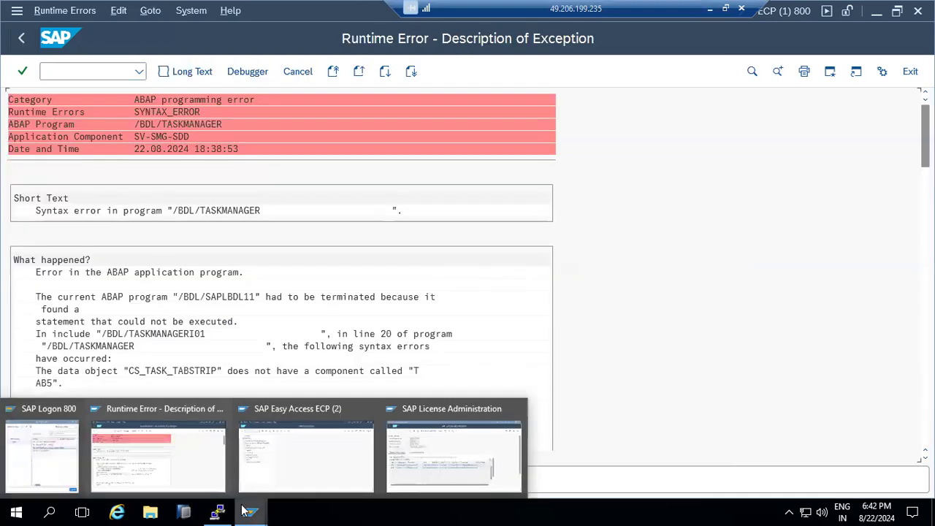
{"action": "left_click", "coordinate": [451, 460]}
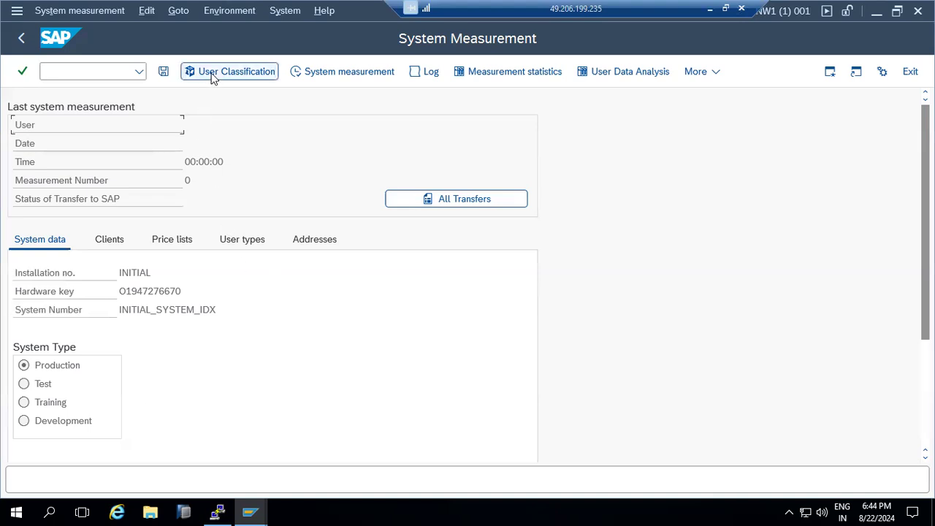
{"action": "left_click", "coordinate": [302, 76]}
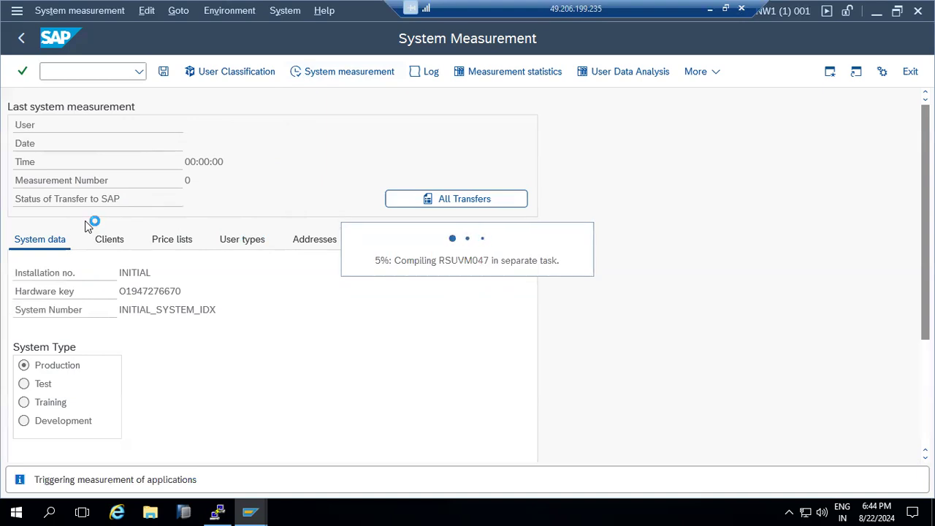
- Switch to the SAP Easy Access ECP (2) session and minimize the remote desktop to return to the license notes in Paint
{"action": "left_click", "coordinate": [255, 513]}
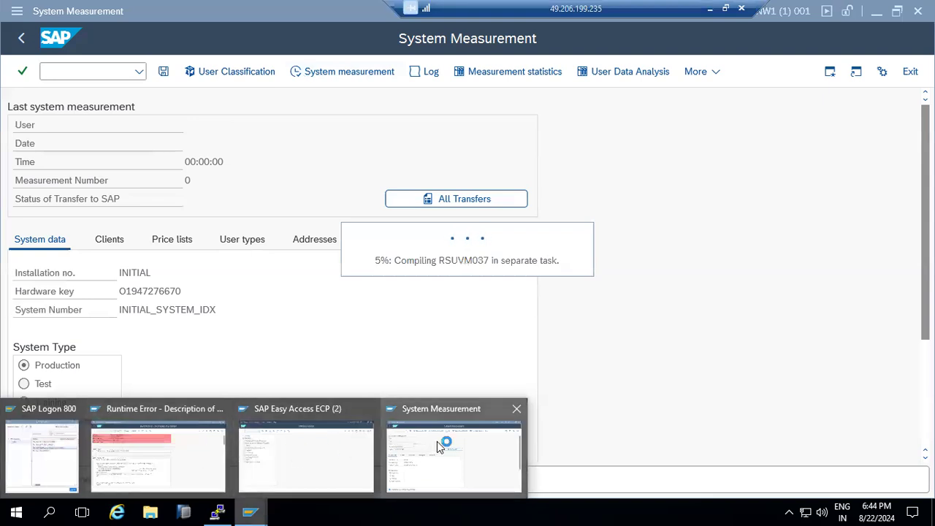
{"action": "left_click", "coordinate": [285, 449]}
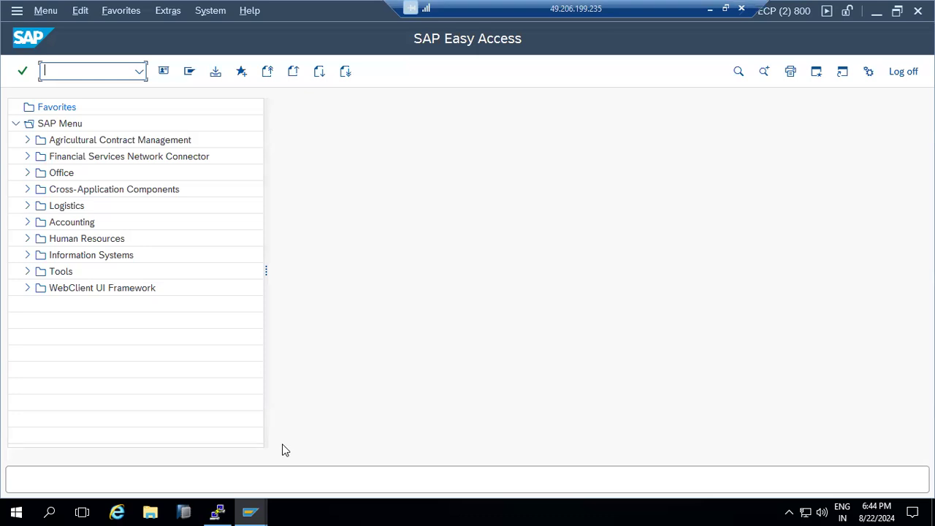
{"action": "left_click", "coordinate": [710, 9]}
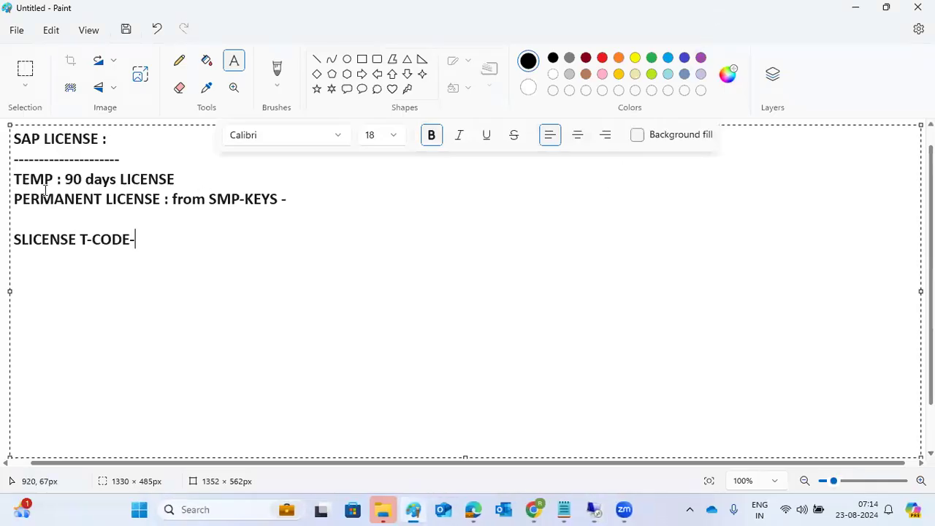